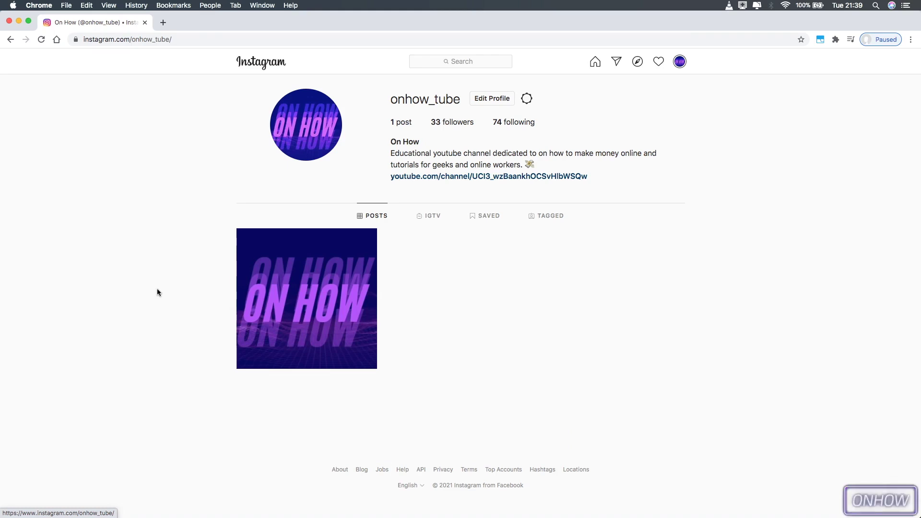
{"action": "left_click", "coordinate": [432, 217]}
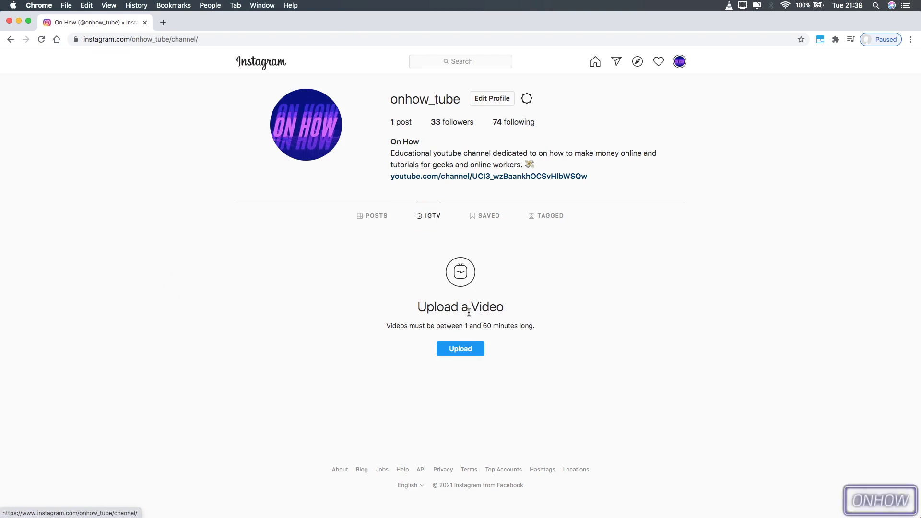
{"action": "left_click", "coordinate": [374, 216]}
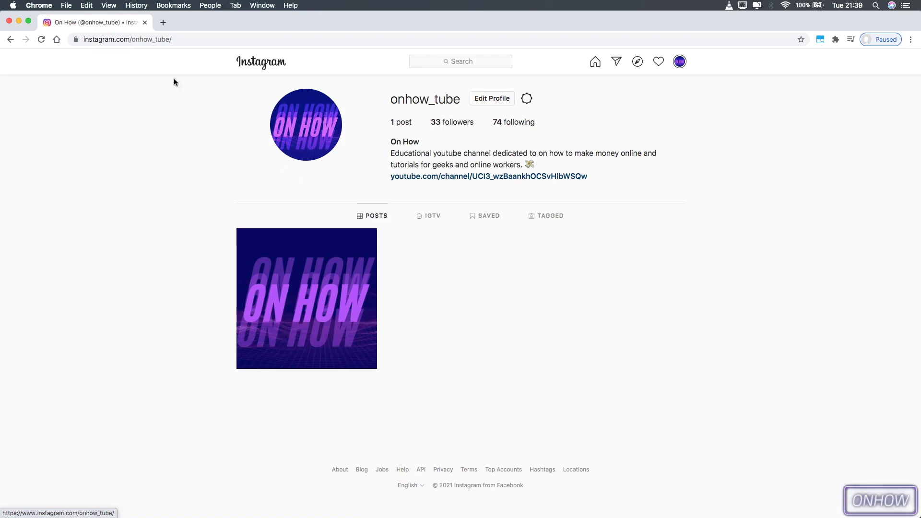
Open the Chrome Web Store page for INSSIST | Web Client for Instagram in a new tab and add the extension to Chrome.
{"action": "left_click", "coordinate": [163, 22]}
{"action": "type", "text": "https://chrome.google.com/webstore/detail/inssist-web-client-for-in/bcocdbombenodlegijagbhdjbifpiijp/"}
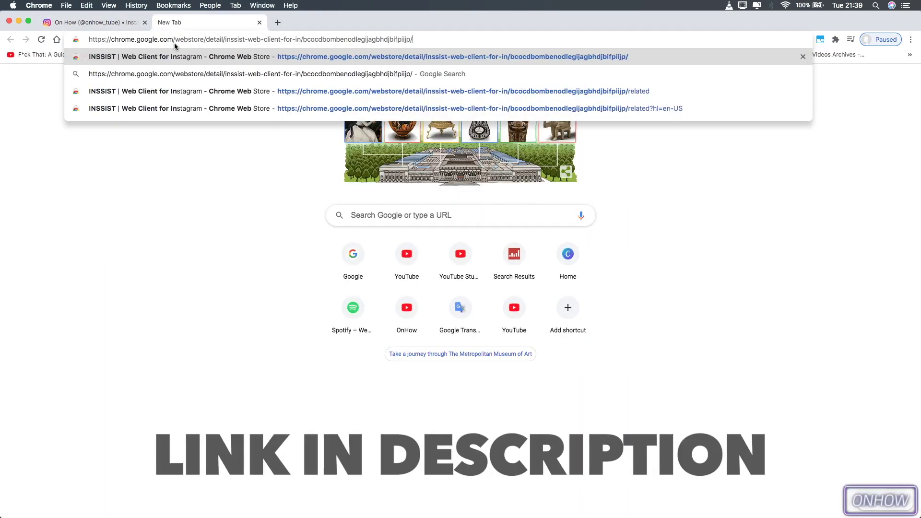
{"action": "key", "text": "Return"}
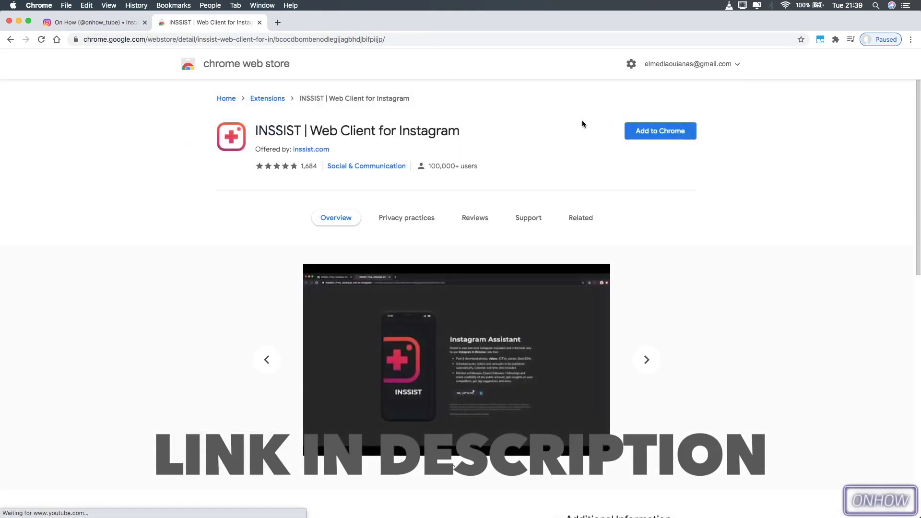
{"action": "left_click", "coordinate": [649, 135]}
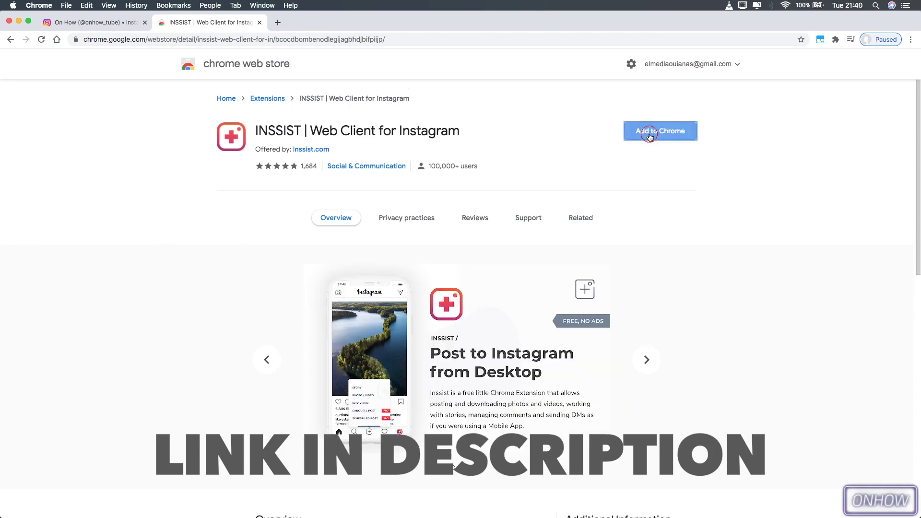
{"action": "left_click", "coordinate": [532, 143]}
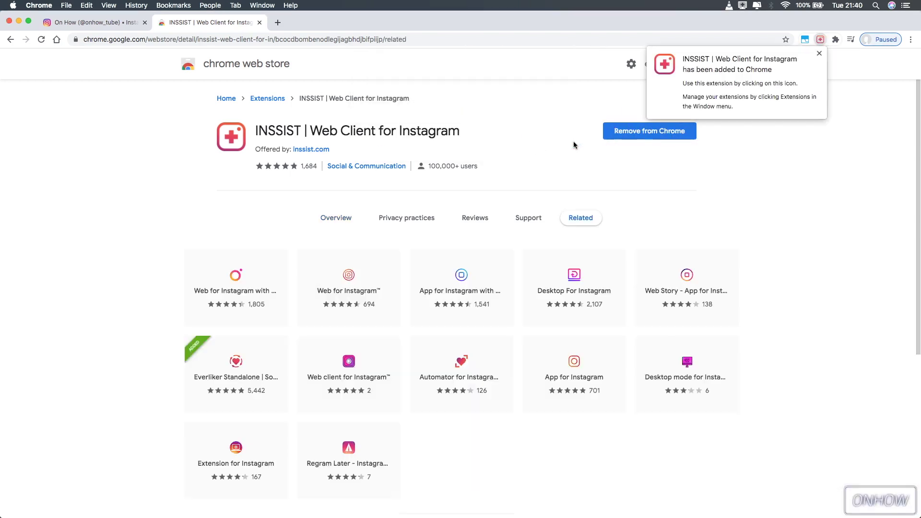
{"action": "left_click", "coordinate": [820, 53]}
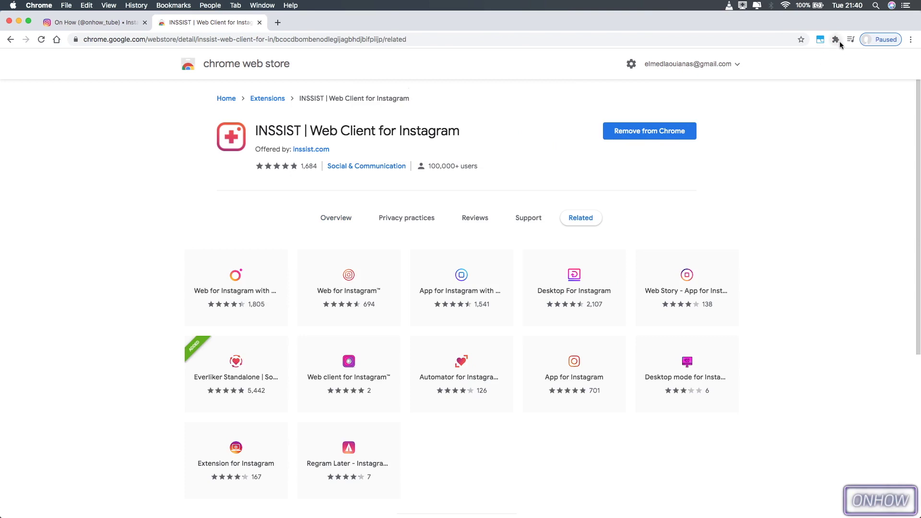
Pin the INSSIST extension to the browser toolbar and launch it through its welcome page to the Instagram feed.
{"action": "left_click", "coordinate": [839, 43]}
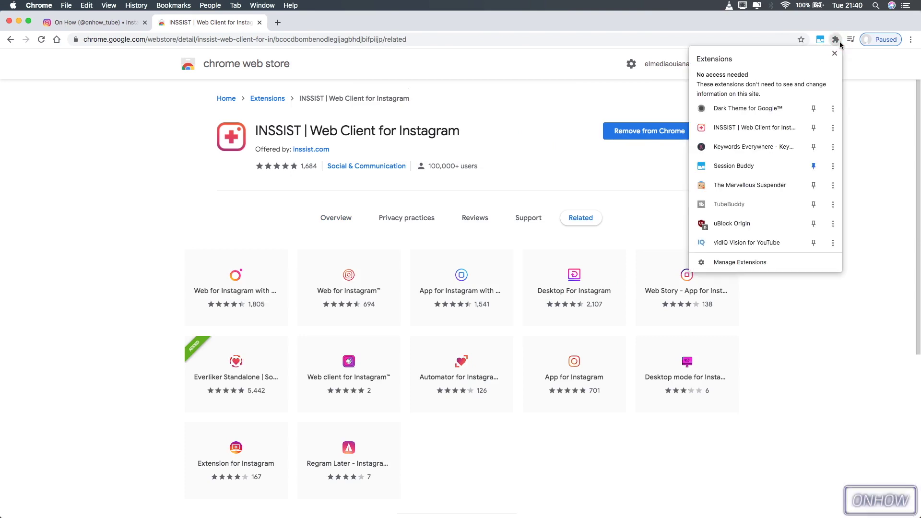
{"action": "left_click", "coordinate": [818, 135]}
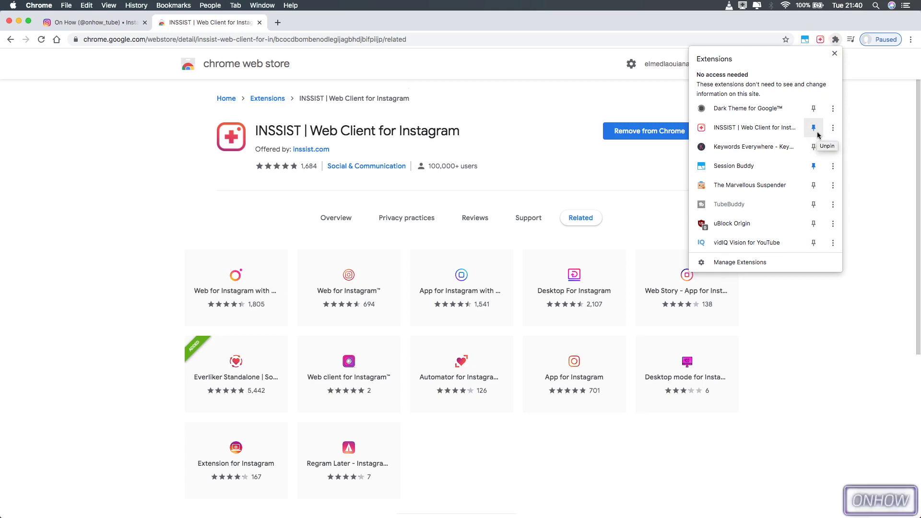
{"action": "left_click", "coordinate": [865, 105]}
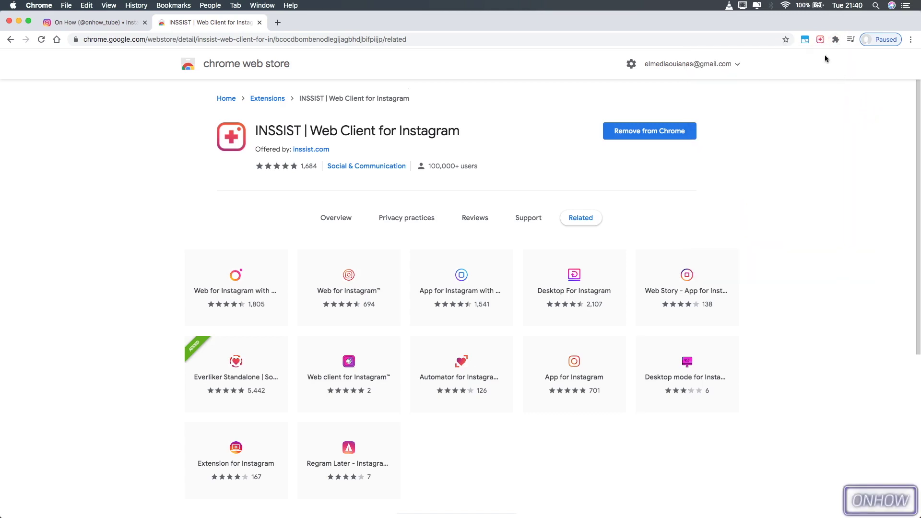
{"action": "left_click", "coordinate": [820, 39]}
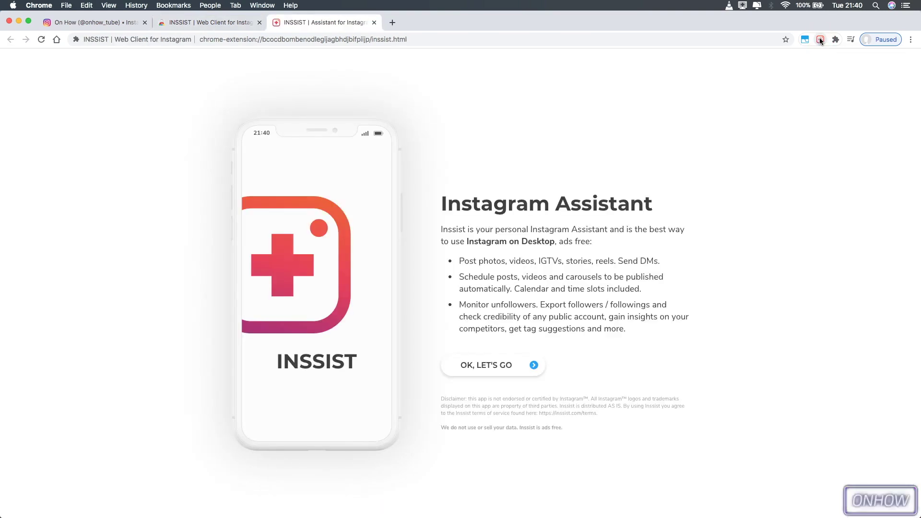
{"action": "left_click", "coordinate": [494, 367]}
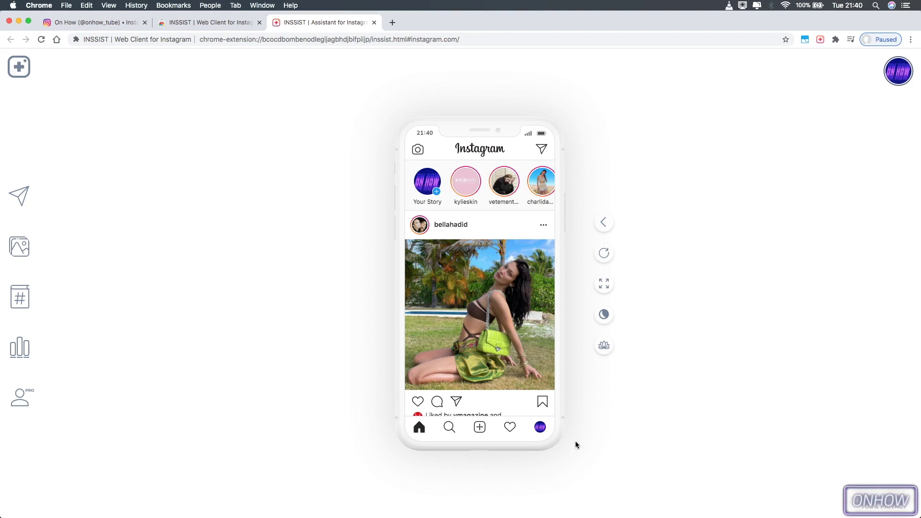
Start a new reel from the Desktop video reel.mp4 and proceed to its caption and cover details.
{"action": "left_click", "coordinate": [481, 427]}
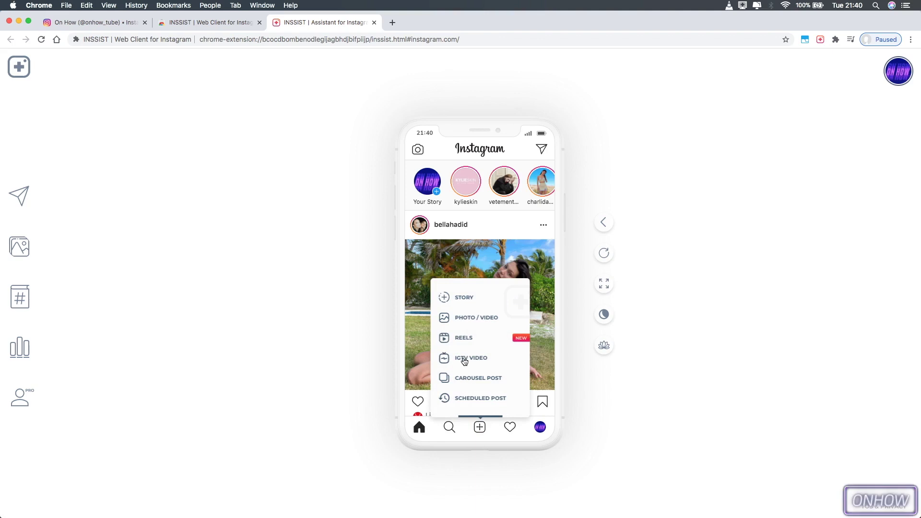
{"action": "left_click", "coordinate": [463, 338]}
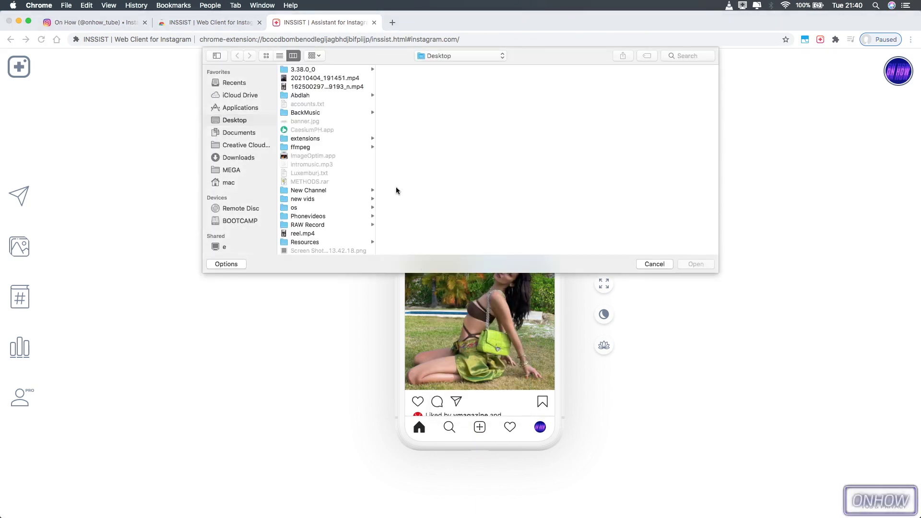
{"action": "left_click", "coordinate": [309, 234]}
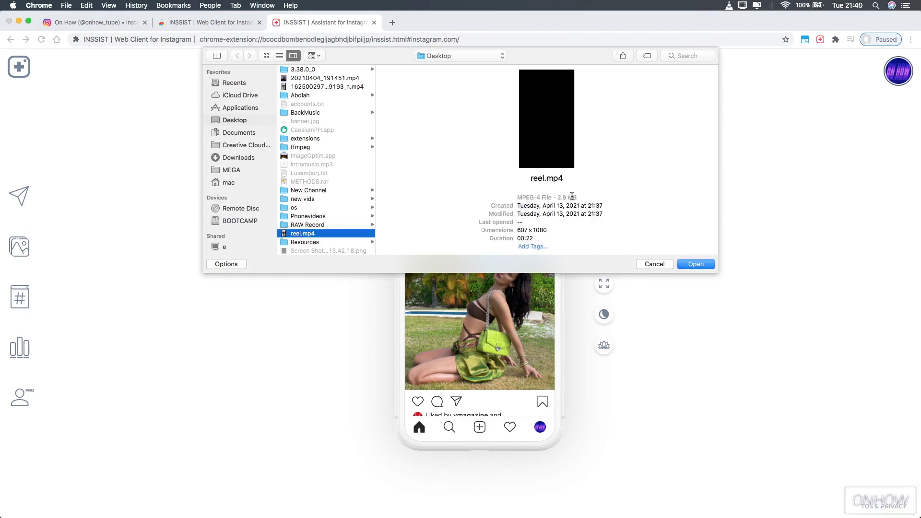
{"action": "left_click", "coordinate": [696, 264]}
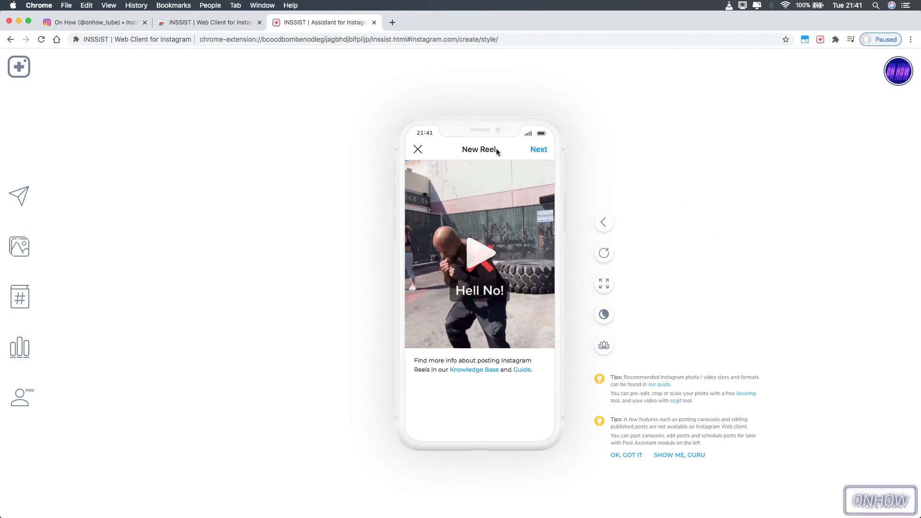
{"action": "left_click", "coordinate": [539, 150]}
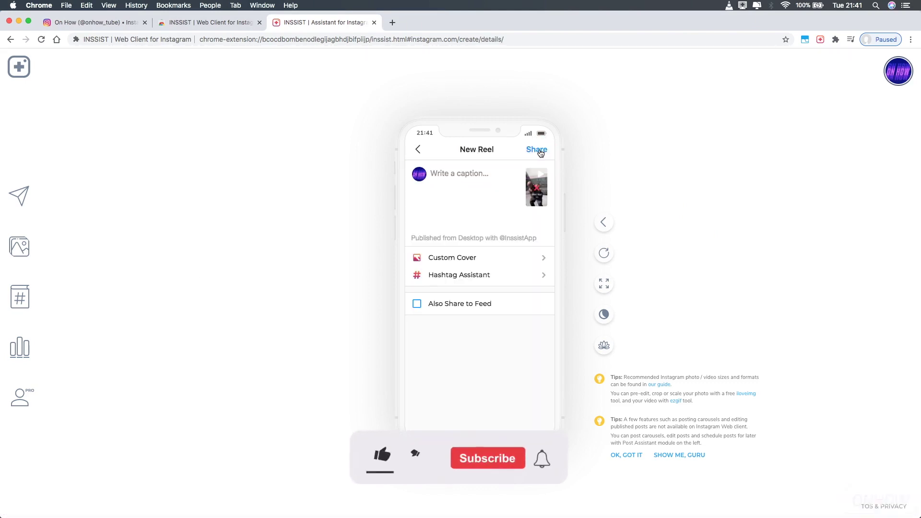
Choose the last suggested video frame as the reel's cover and enter the caption "Subscribe To ONHOW".
{"action": "left_click", "coordinate": [637, 327]}
{"action": "left_click", "coordinate": [340, 173]}
{"action": "type", "text": "Subscribe To ONHOW"}
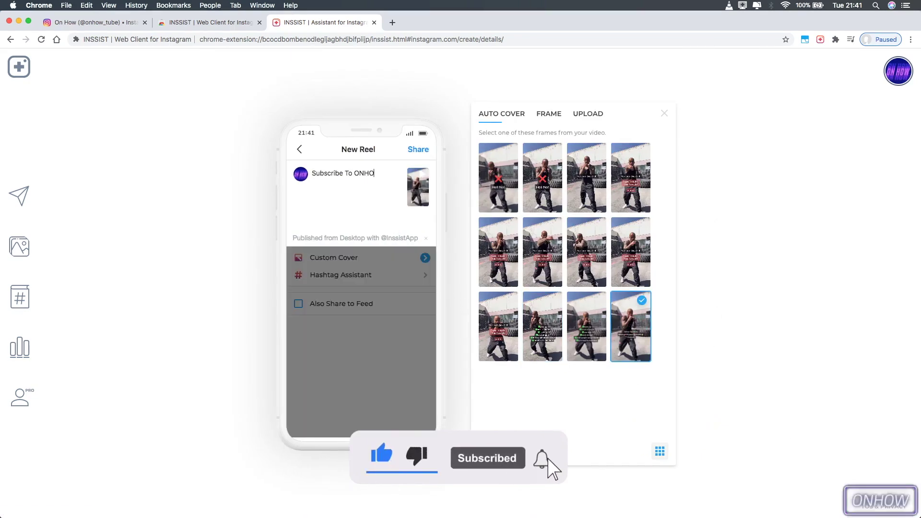
{"action": "left_click", "coordinate": [366, 291]}
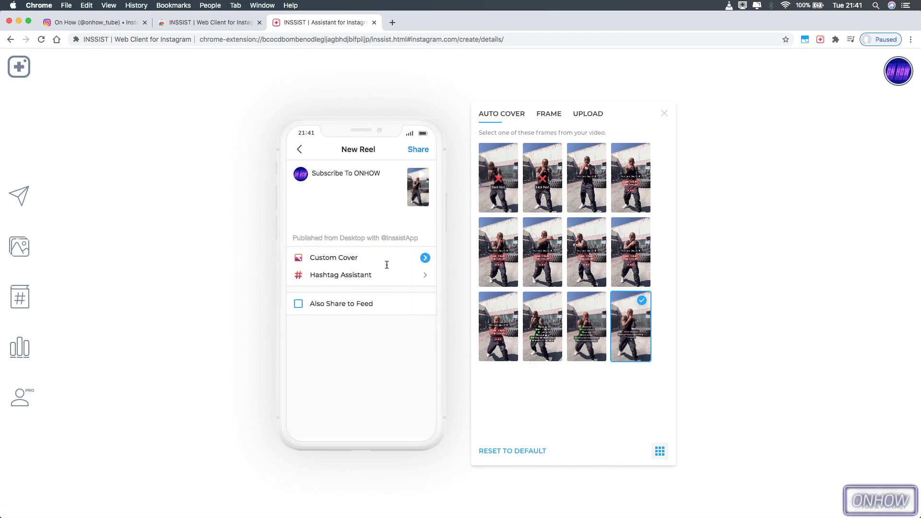
Submit the reel for sharing and authorize INSSIST to use the Instagram Reels API, saving the login info for the account.
{"action": "left_click", "coordinate": [420, 149]}
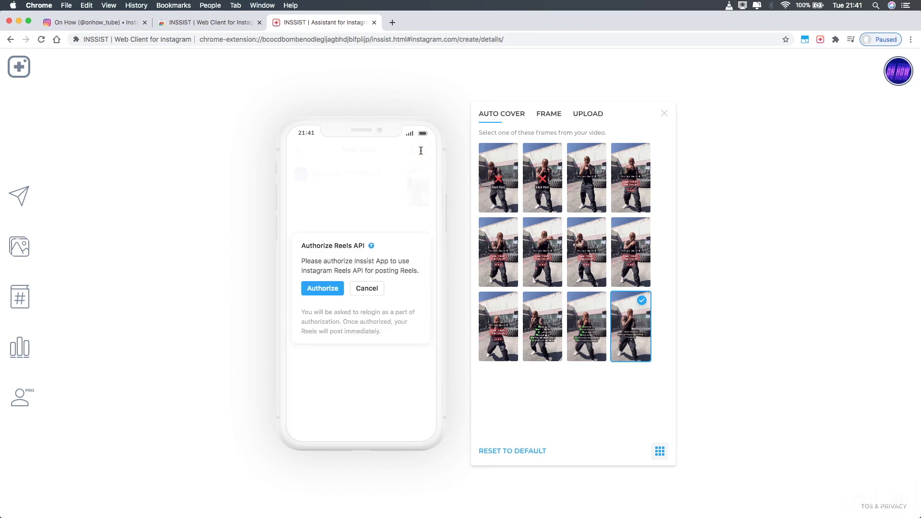
{"action": "left_click", "coordinate": [331, 289]}
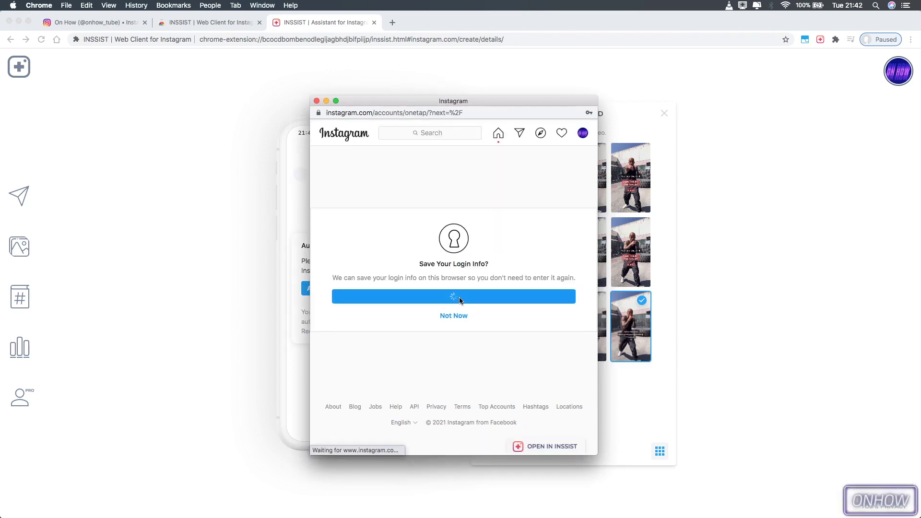
{"action": "left_click", "coordinate": [459, 297]}
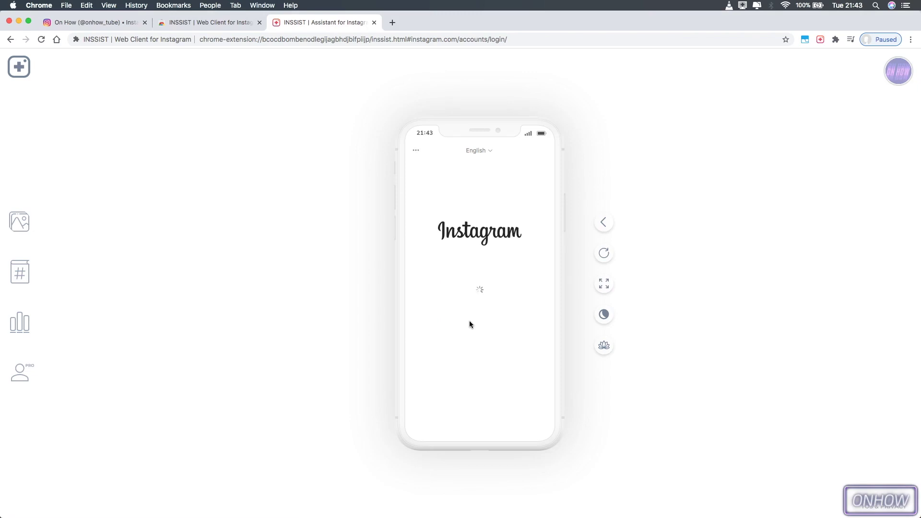
{"action": "left_click", "coordinate": [469, 321]}
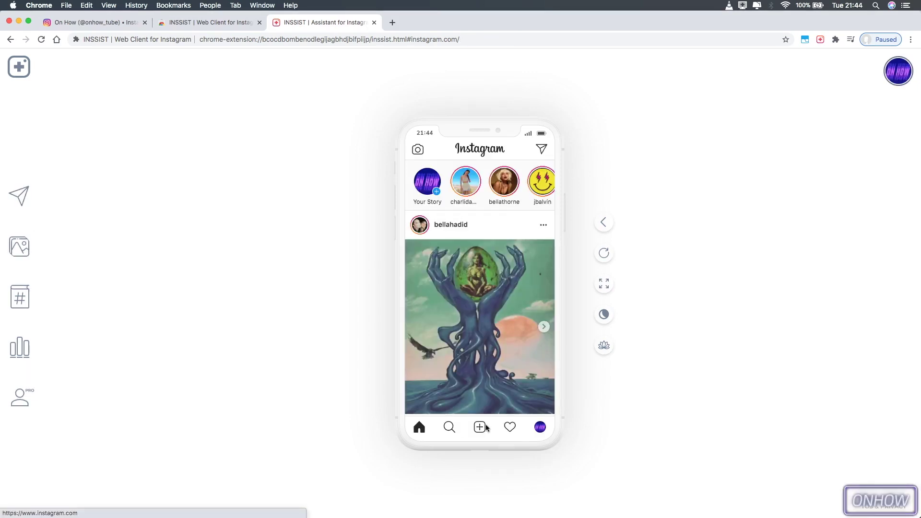
Create the reel again from the same video and share it with the caption "Subscribe To ONHOW".
{"action": "left_click", "coordinate": [484, 427]}
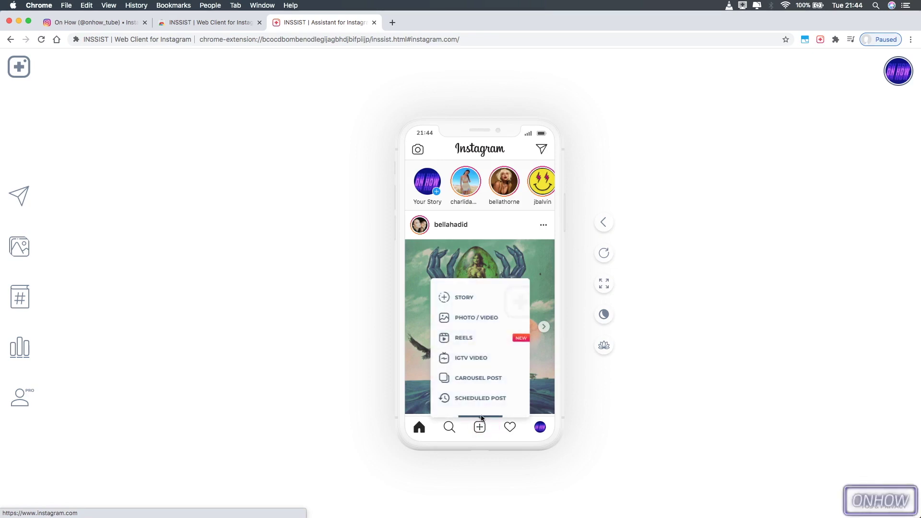
{"action": "left_click", "coordinate": [461, 339]}
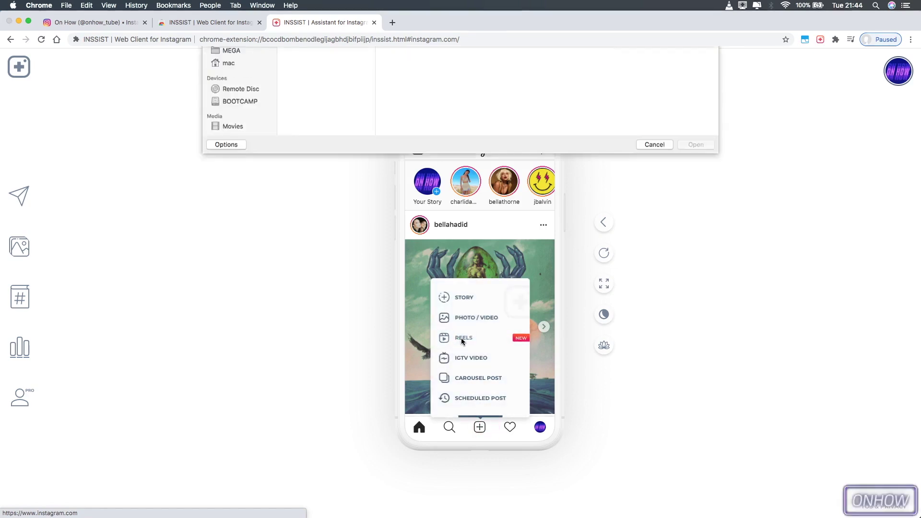
{"action": "left_click", "coordinate": [302, 104]}
{"action": "left_click", "coordinate": [696, 264]}
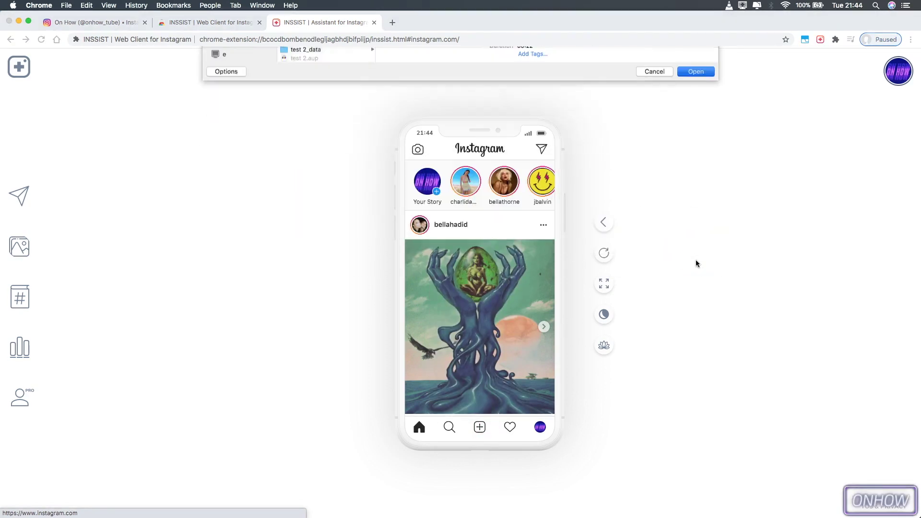
{"action": "left_click", "coordinate": [539, 149]}
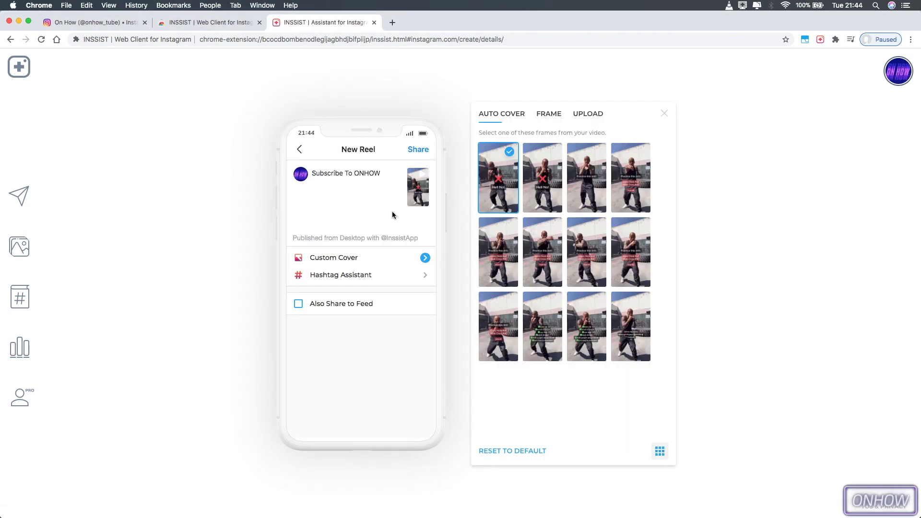
{"action": "left_click", "coordinate": [382, 177]}
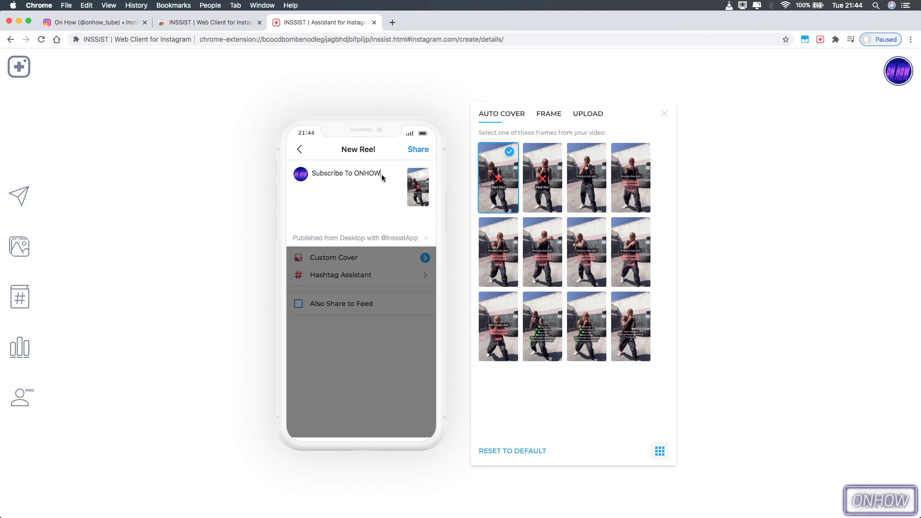
{"action": "left_click", "coordinate": [417, 150]}
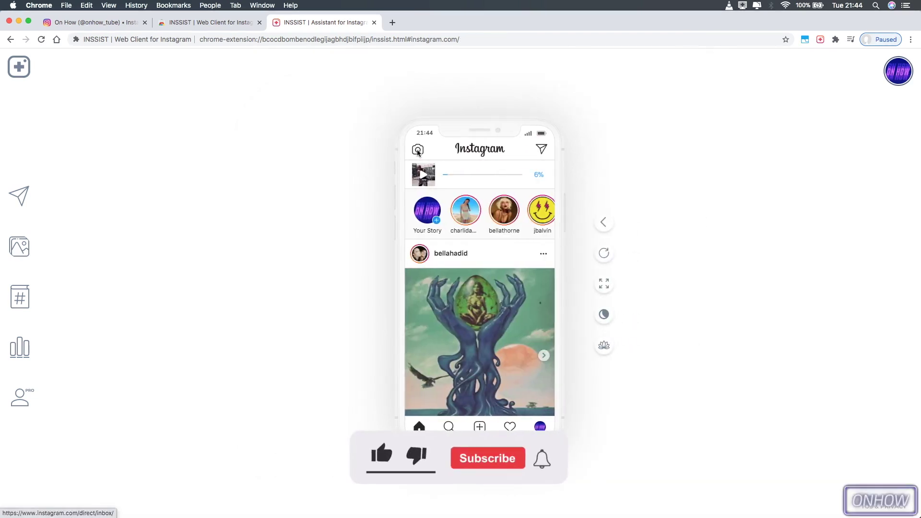